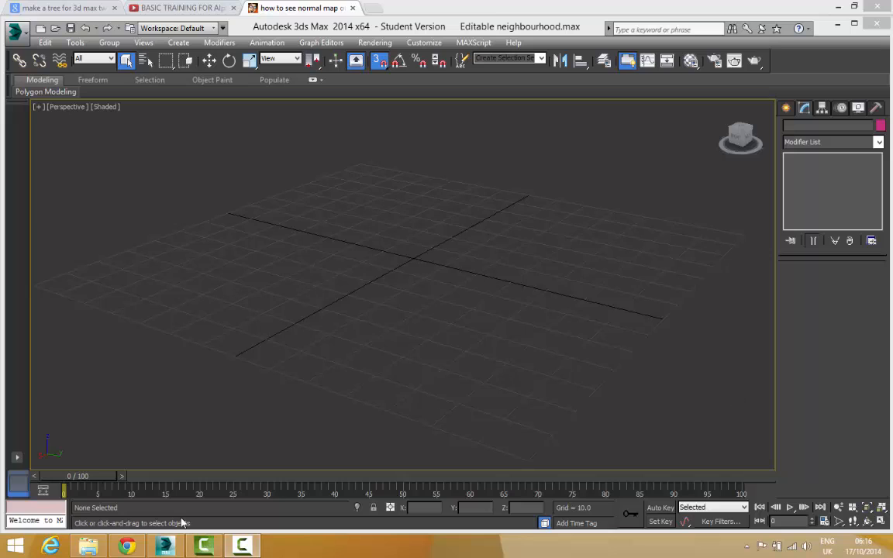
Check the side alpha, side colour and top colour tree images in the 3d max tree folder
left_click(88, 548)
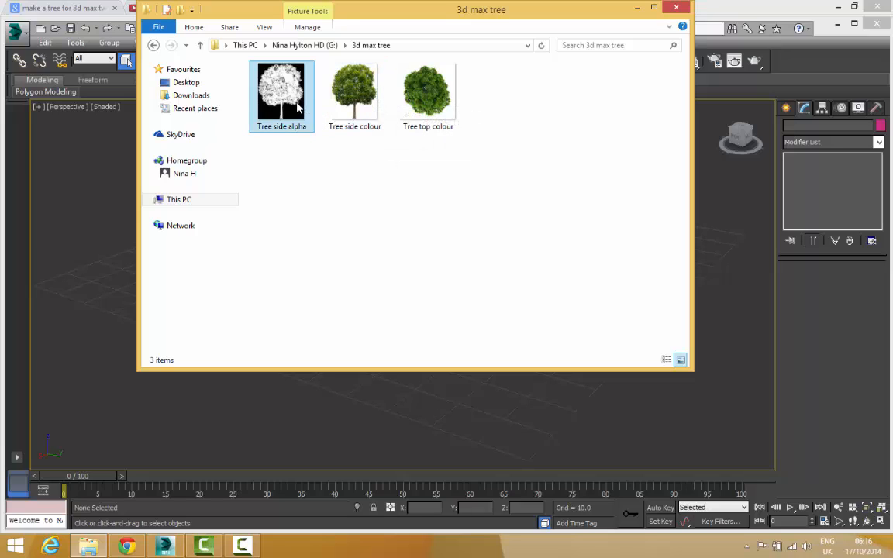
mouse_move(298, 109)
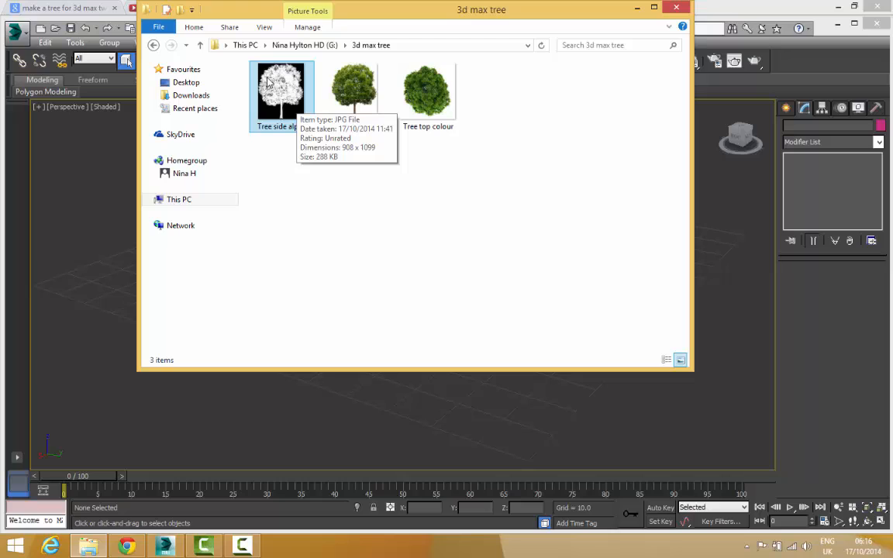
left_click(638, 10)
Draw a straight two-point spline line beside the grid origin, ending at the grid point [10, 20, 0]
left_click(786, 108)
left_click(804, 129)
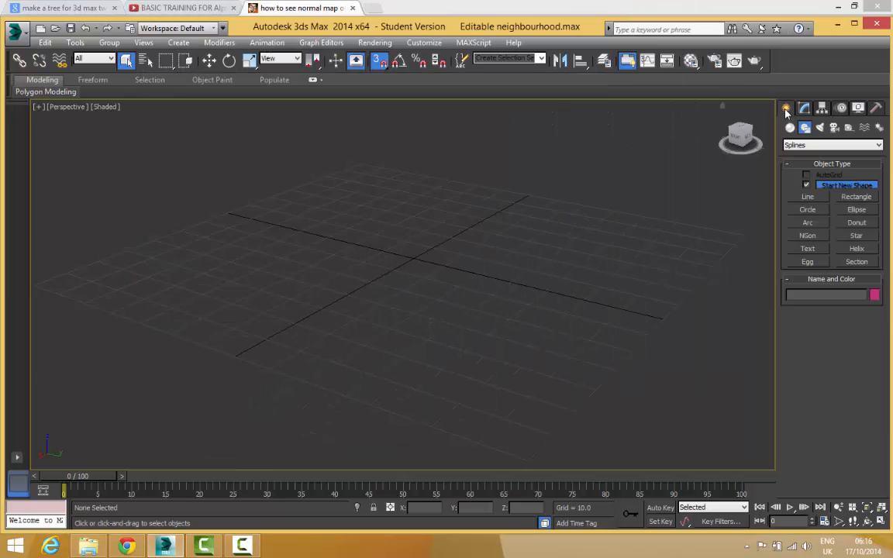
left_click(807, 196)
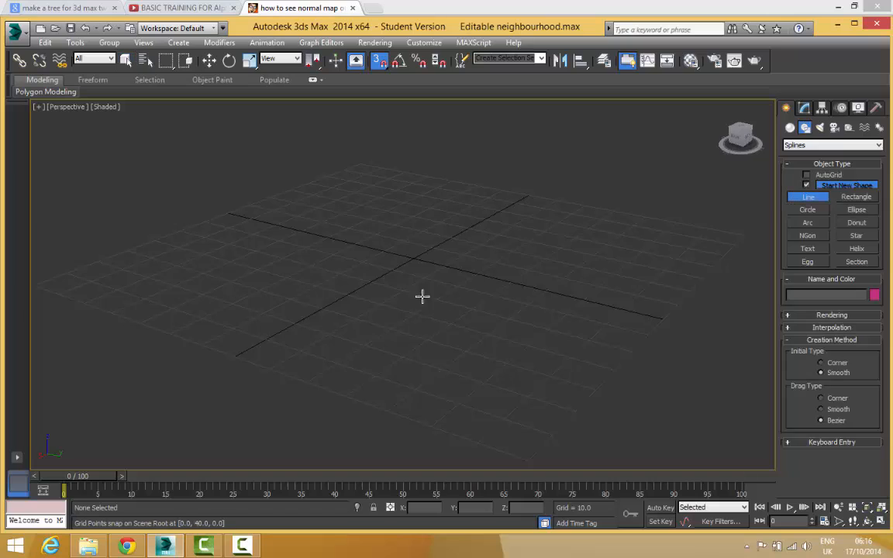
left_click(361, 261)
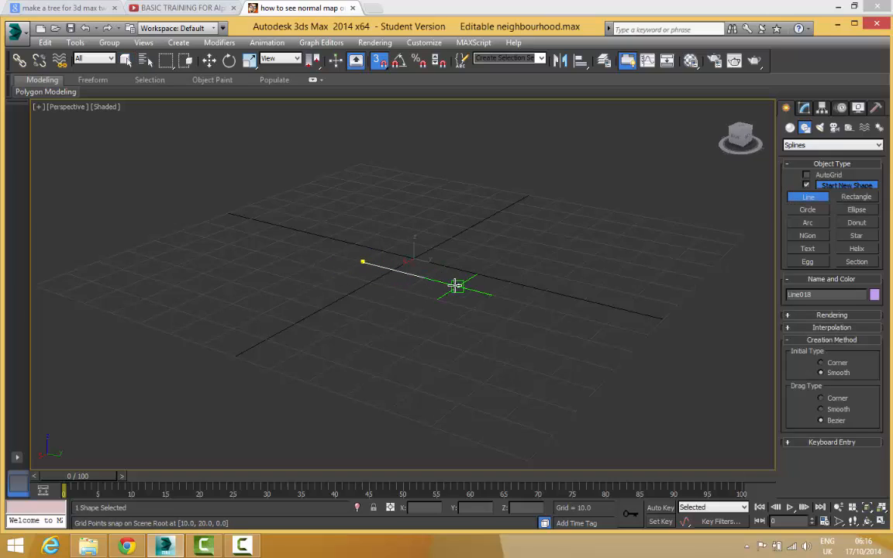
left_click(456, 286)
right_click(590, 252)
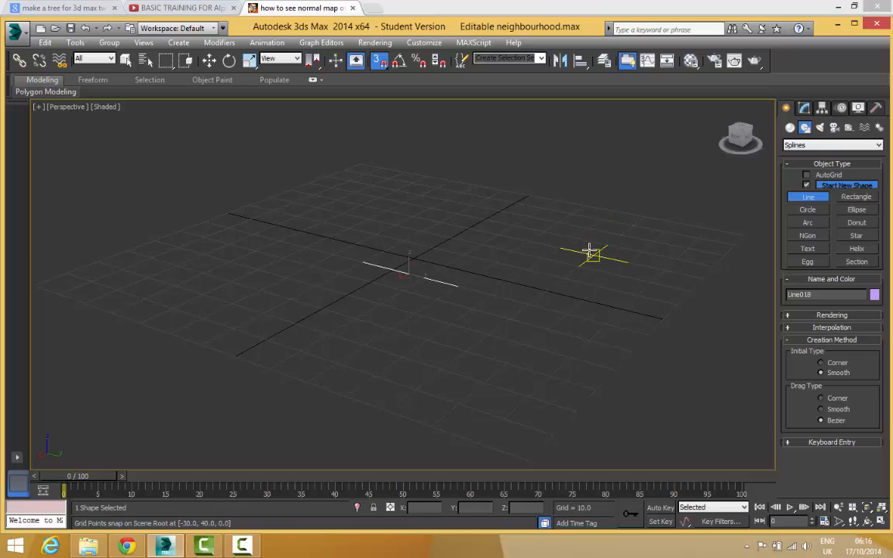
Rotate a copy of the line's spline at sub-object level, perpendicular to the original, so both form a cross
left_click(806, 109)
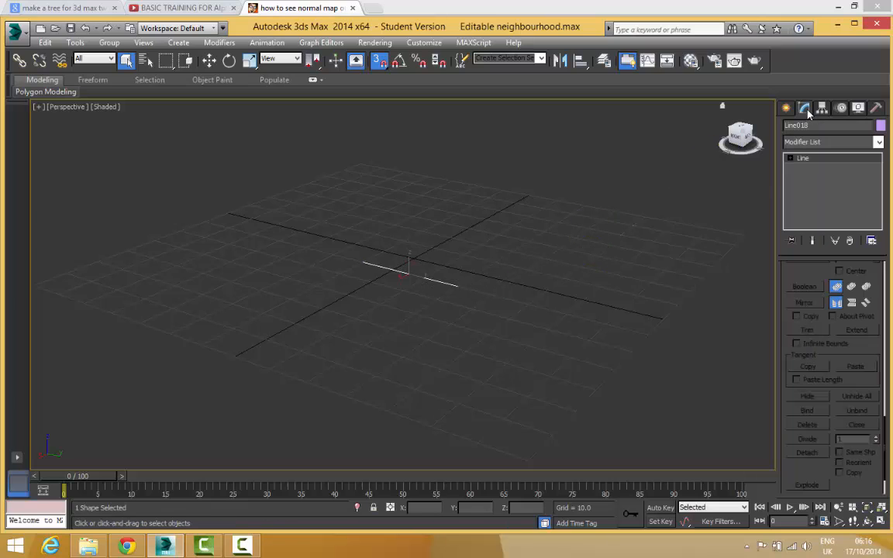
left_click(792, 160)
left_click(814, 188)
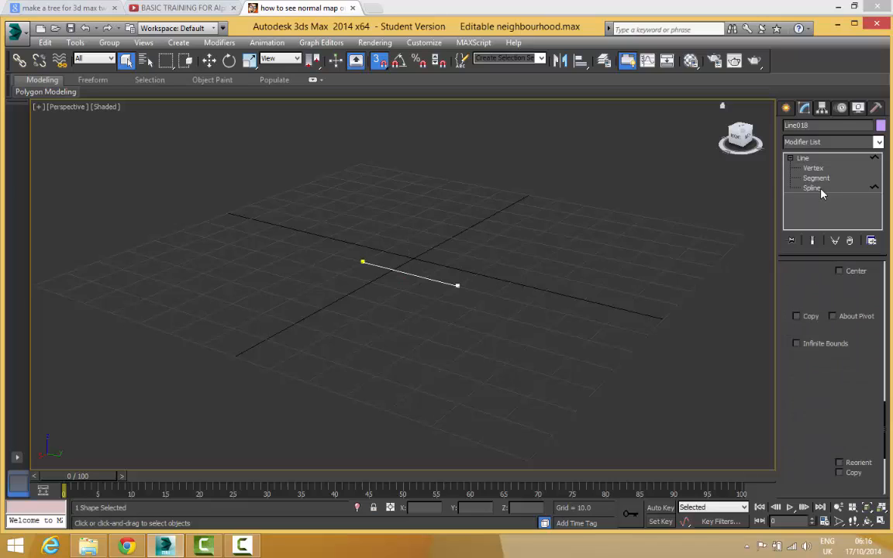
left_click(411, 275)
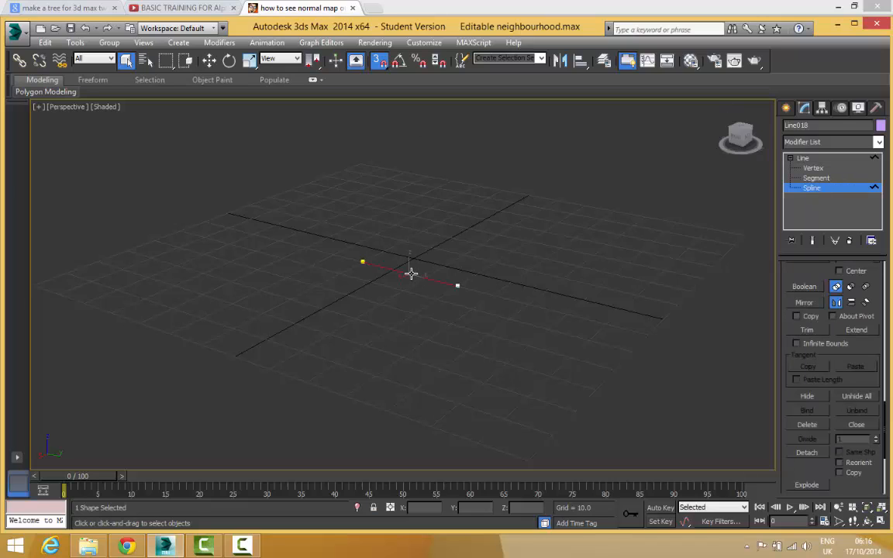
left_click(229, 60)
mouse_move(415, 256)
left_mouse_down()
mouse_move(419, 272)
mouse_move(409, 278)
mouse_move(290, 251)
left_mouse_up()
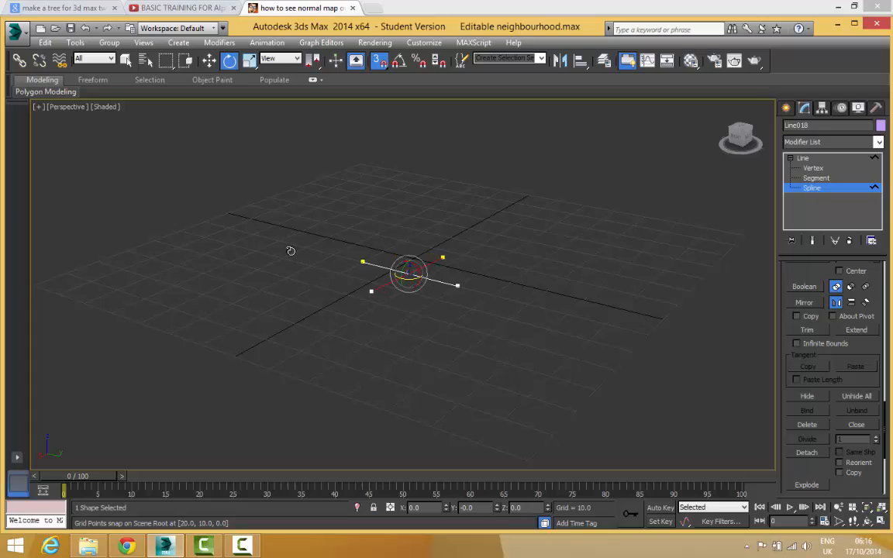
left_click(290, 251)
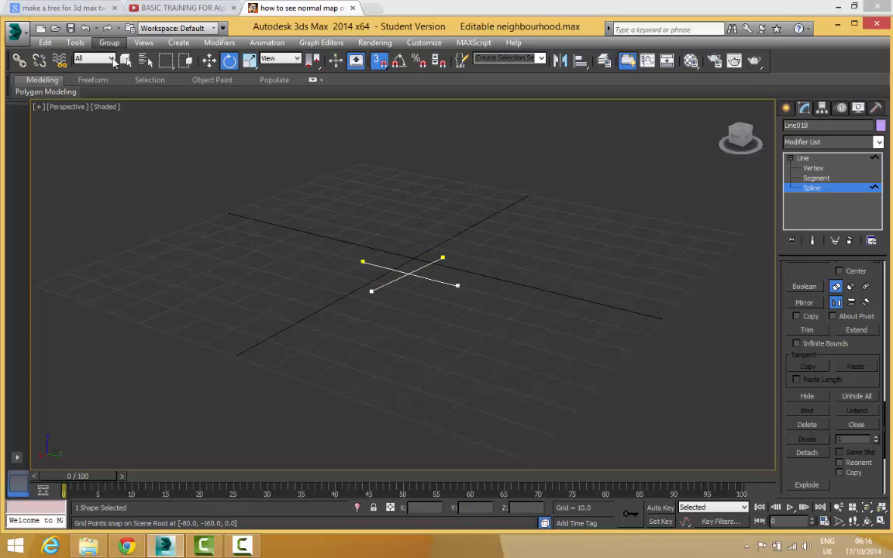
left_click(128, 61)
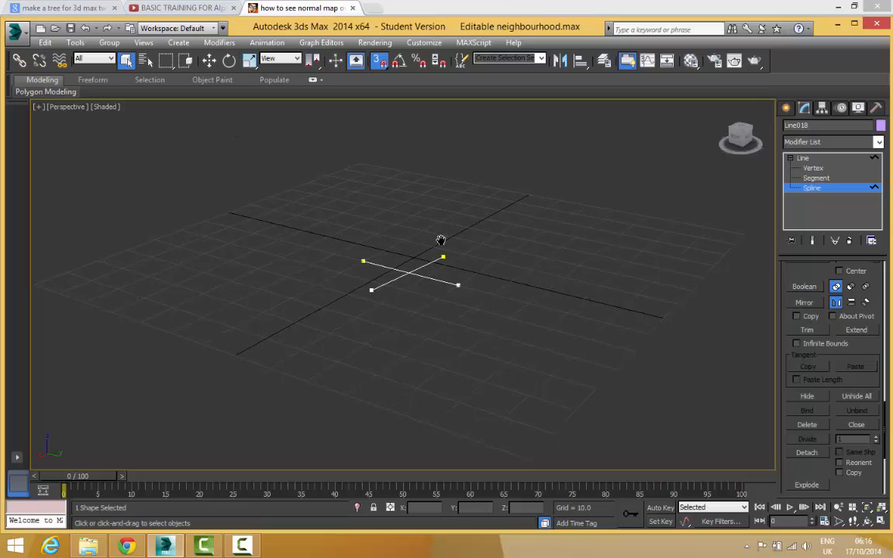
Select both crossed splines and apply an Extrude modifier with an amount of 30
middle_click_drag(440, 240, 460, 231, "alt")
left_click_drag(361, 221, 525, 300)
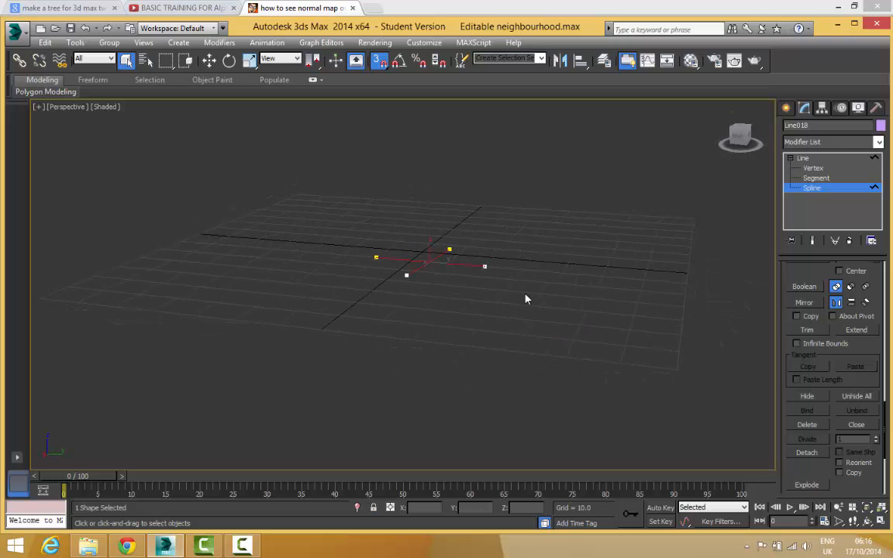
left_click(822, 142)
type("ex")
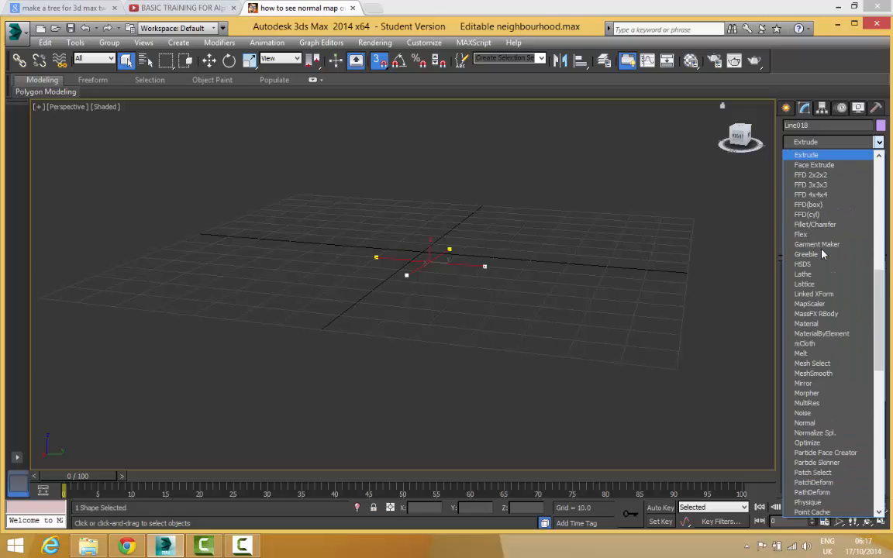
left_click(807, 158)
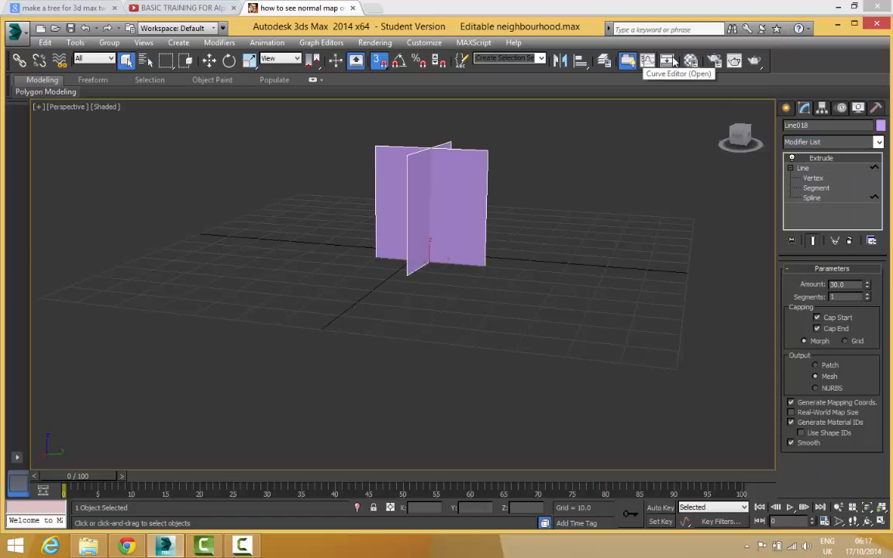
Open the Compact Material Editor and toggle the Propagate Materials to Instances option
left_click(691, 61)
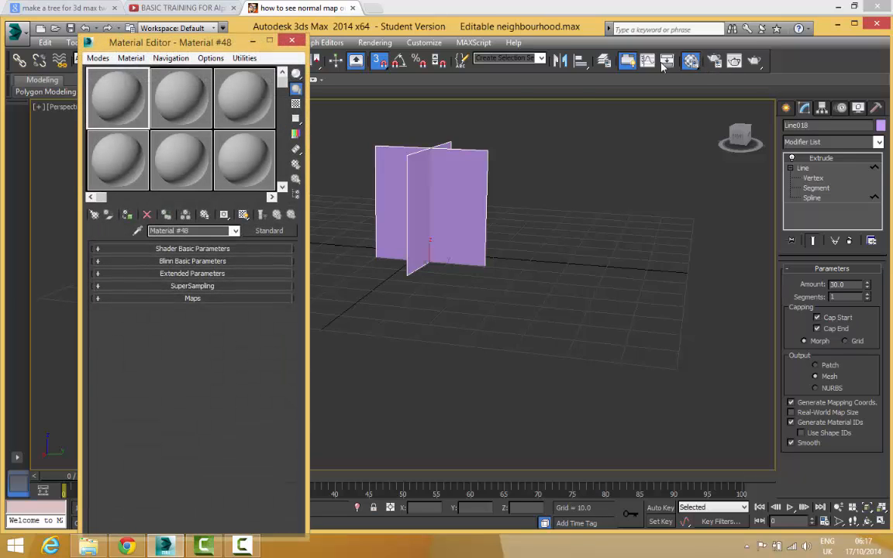
left_click(97, 58)
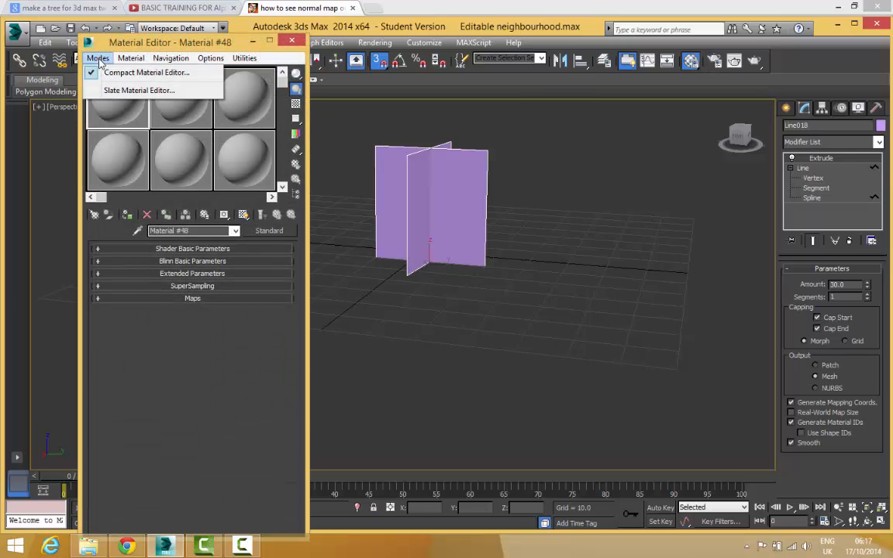
left_click(210, 58)
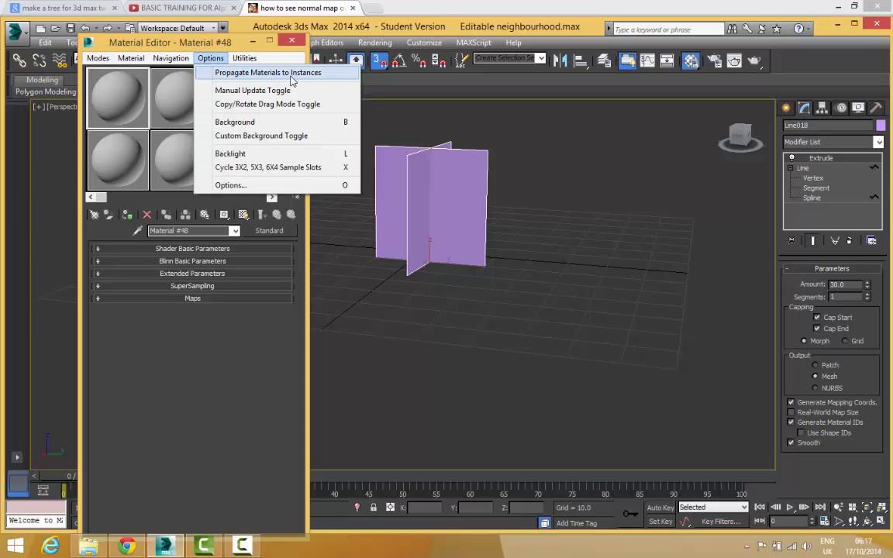
left_click(263, 73)
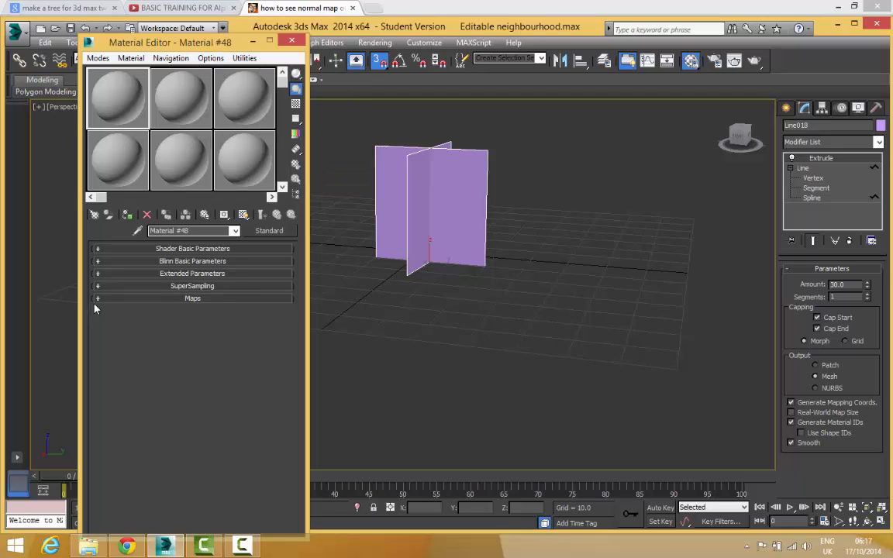
Assign the Tree side colour image as a Bitmap to the first material's Diffuse Color map, and return to the parent material
left_click(115, 300)
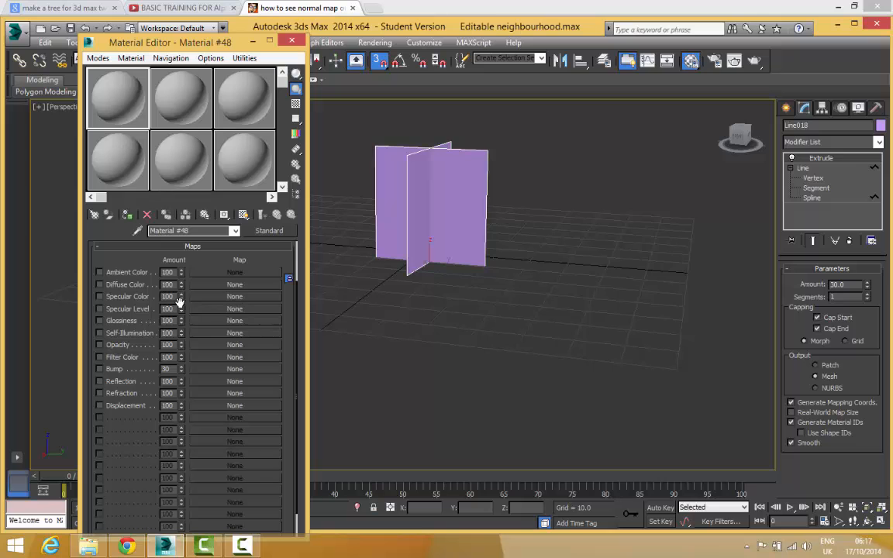
left_click(220, 285)
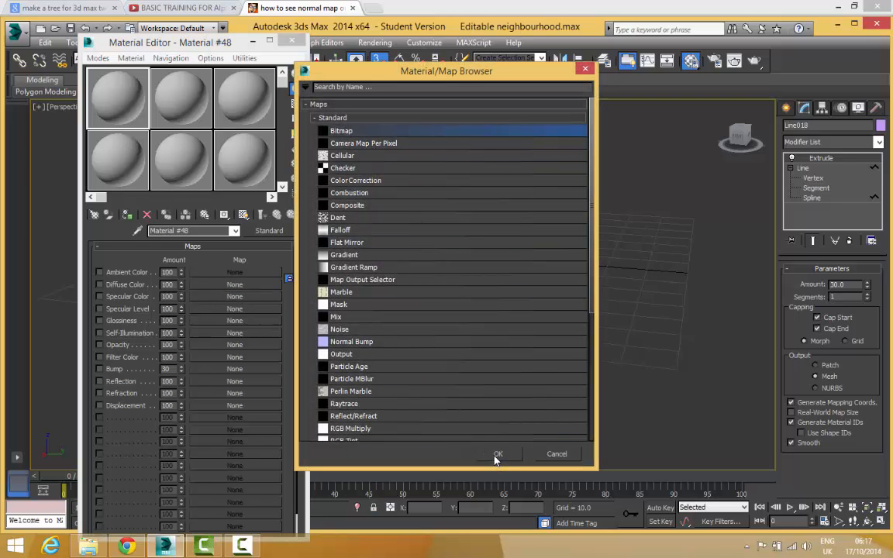
left_click(498, 453)
left_click(187, 127)
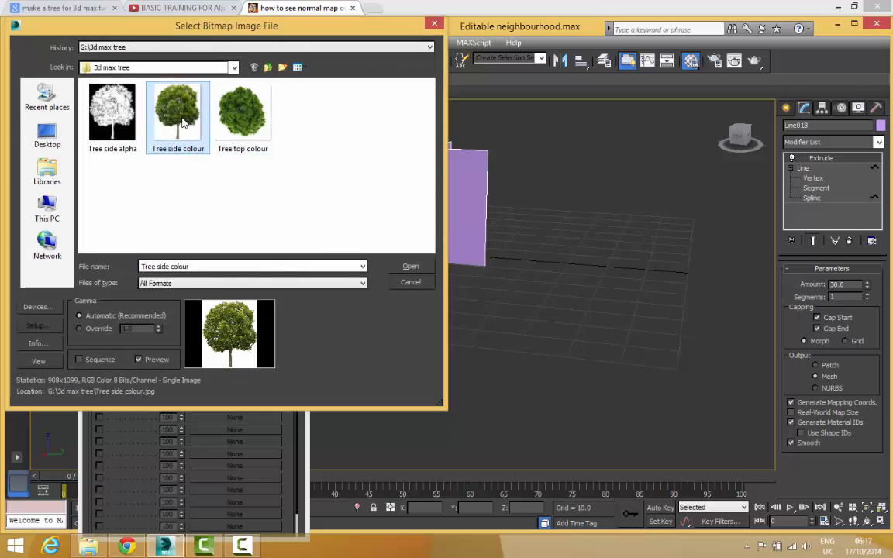
left_click(413, 268)
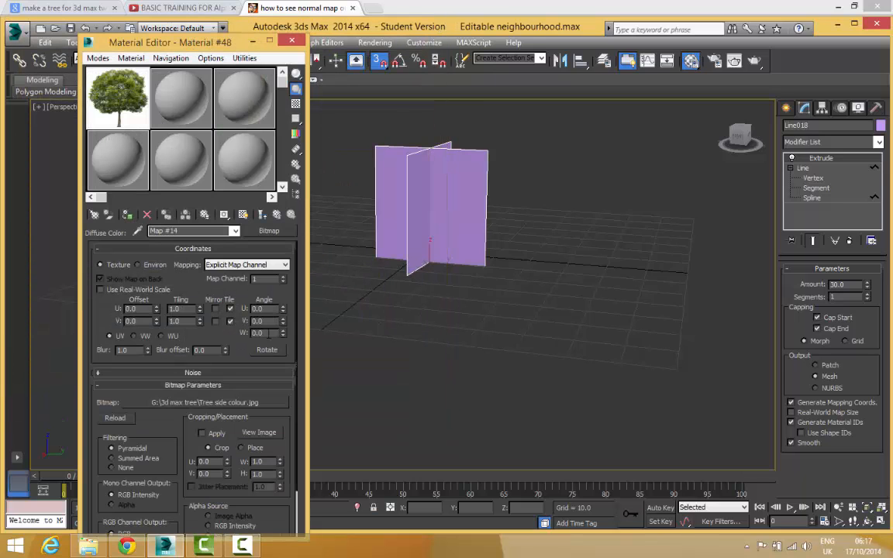
left_click(262, 214)
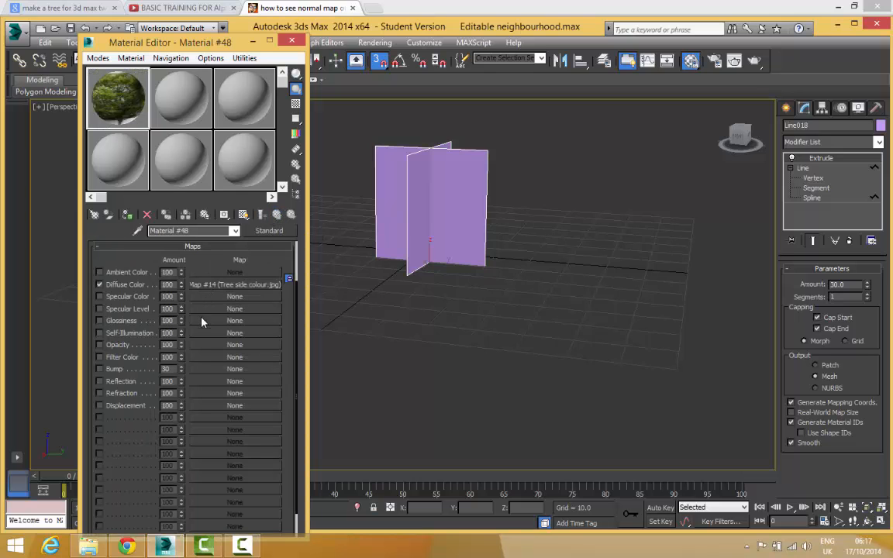
Assign the Tree side alpha image as a Bitmap to the material's Opacity map, and return to the parent material
left_click(207, 344)
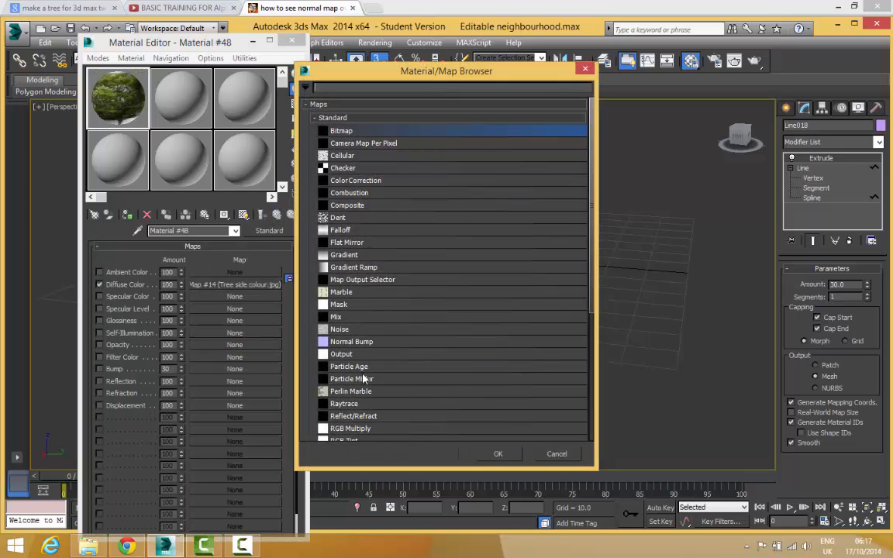
left_click(498, 453)
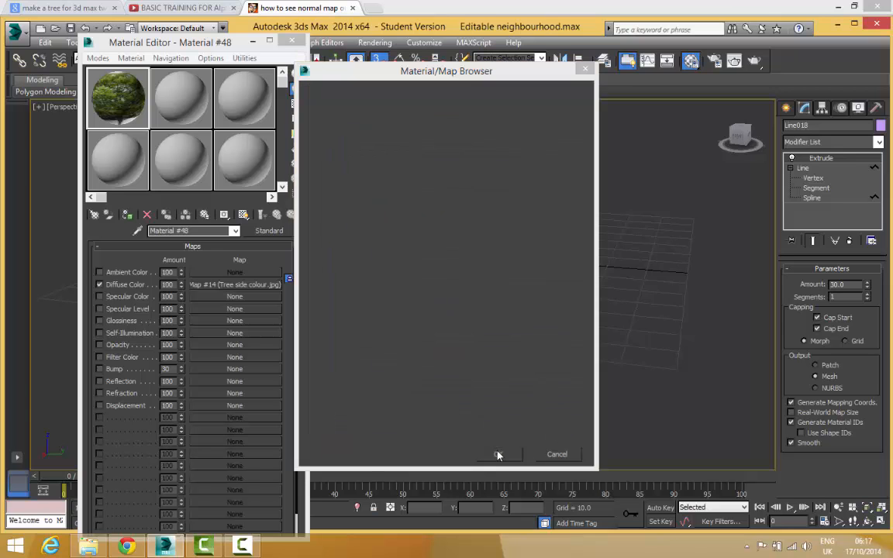
left_click(110, 143)
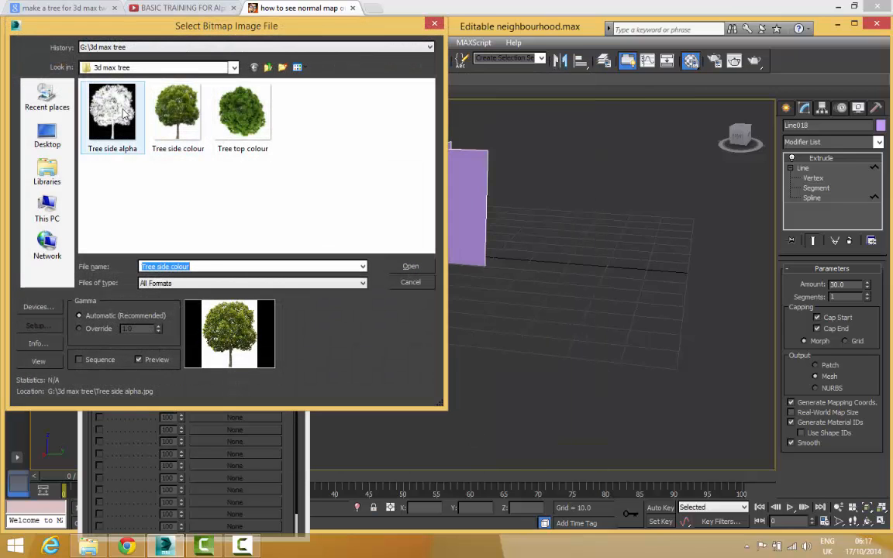
left_click(410, 266)
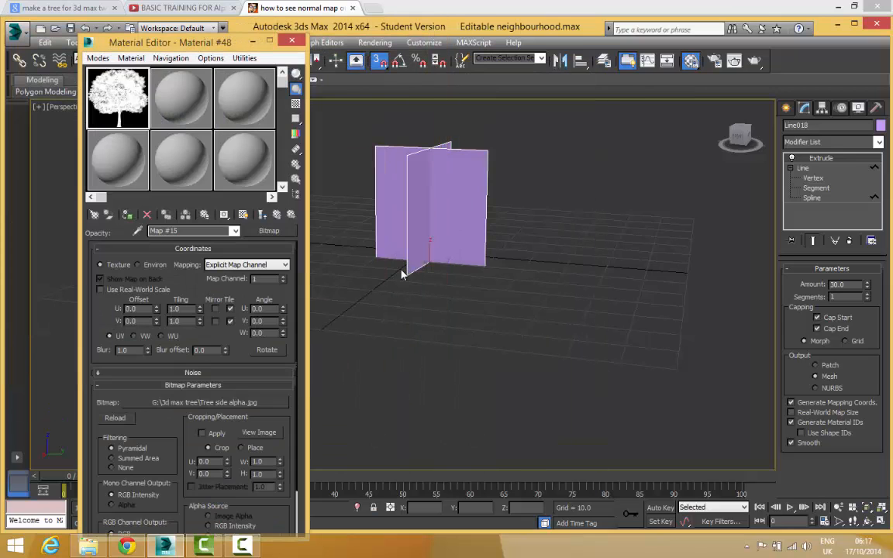
left_click(278, 218)
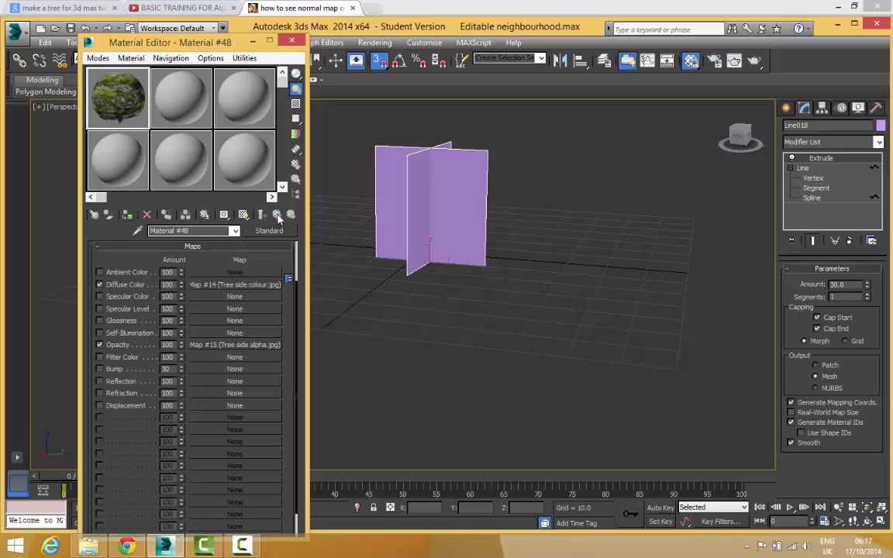
Set the material's advanced transparency falloff to Out with an amount of 100 in the extended parameters
left_click(121, 248)
left_click(144, 274)
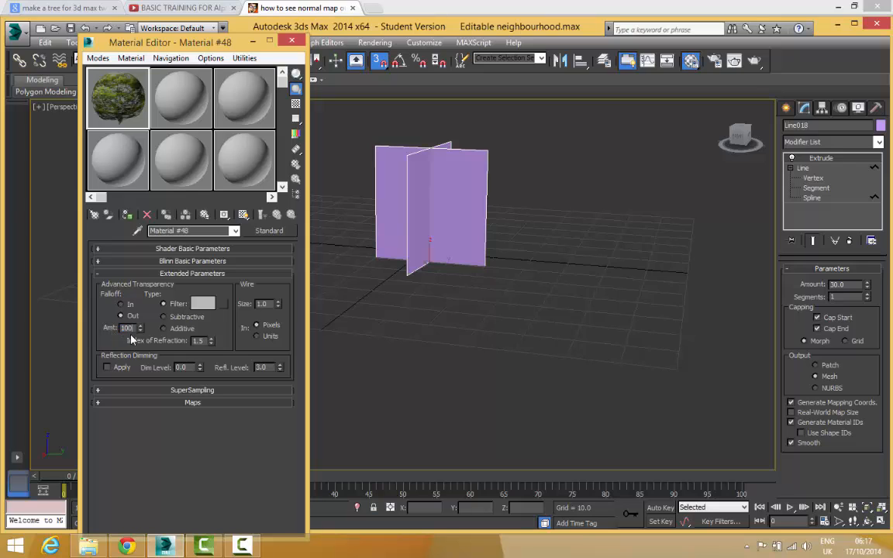
key("Return")
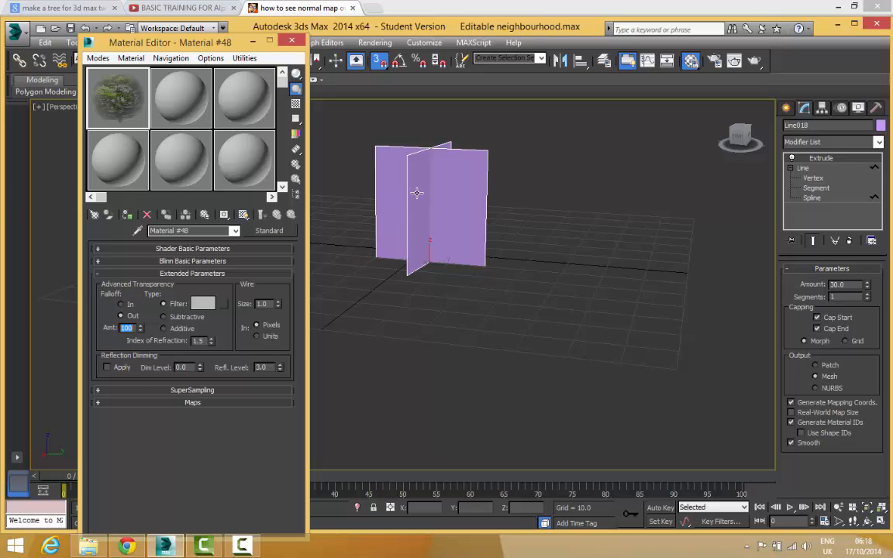
Apply the tree material to the extruded crossed planes and show the shaded material in the viewport
left_click_drag(118, 98, 476, 250)
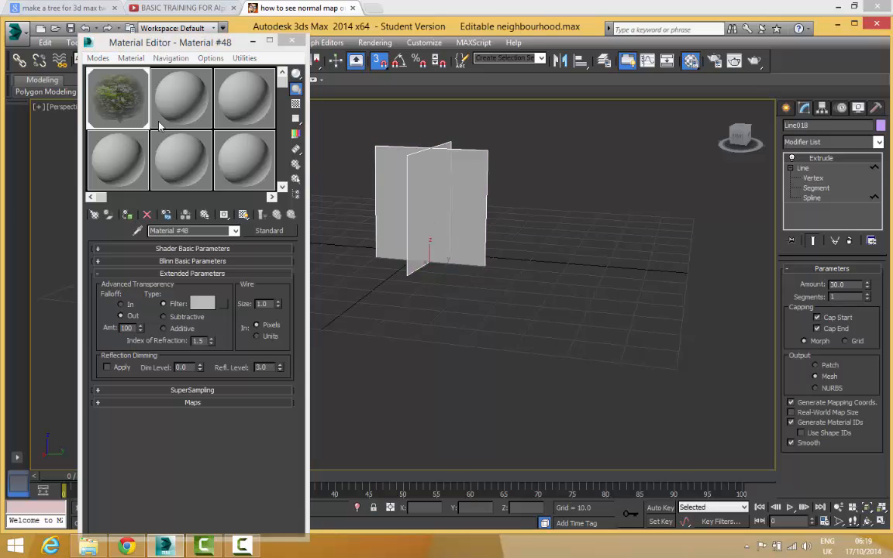
left_click(122, 107)
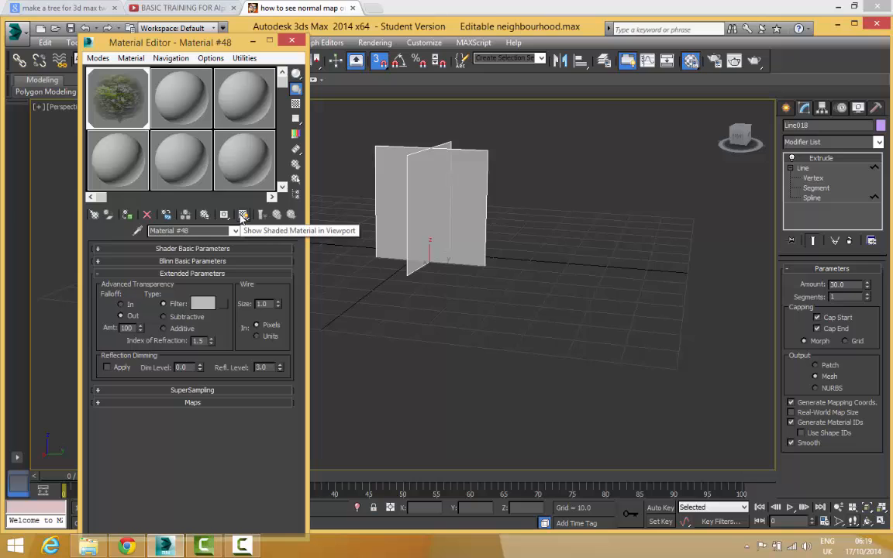
left_click(242, 216)
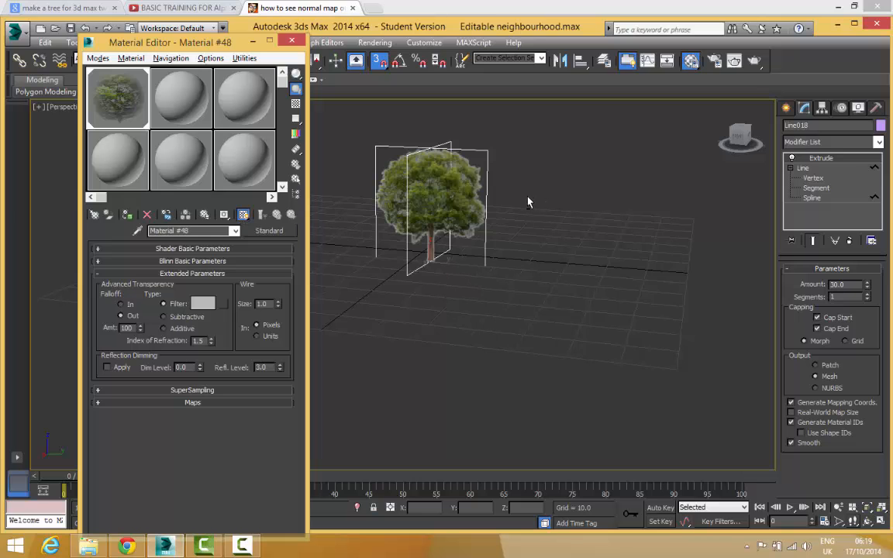
middle_click_drag(528, 201, 559, 193, "alt")
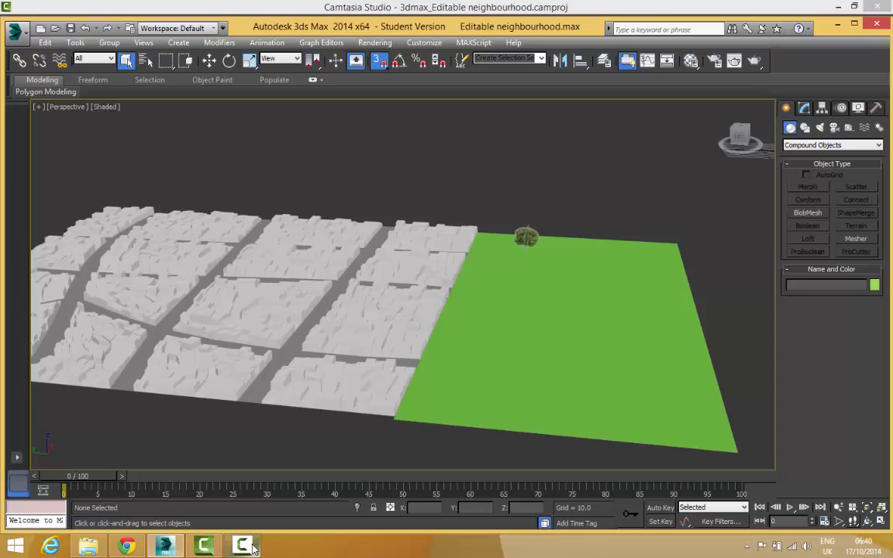
Apply a Noise modifier to the green ground plane beside the city blocks
left_click(474, 294)
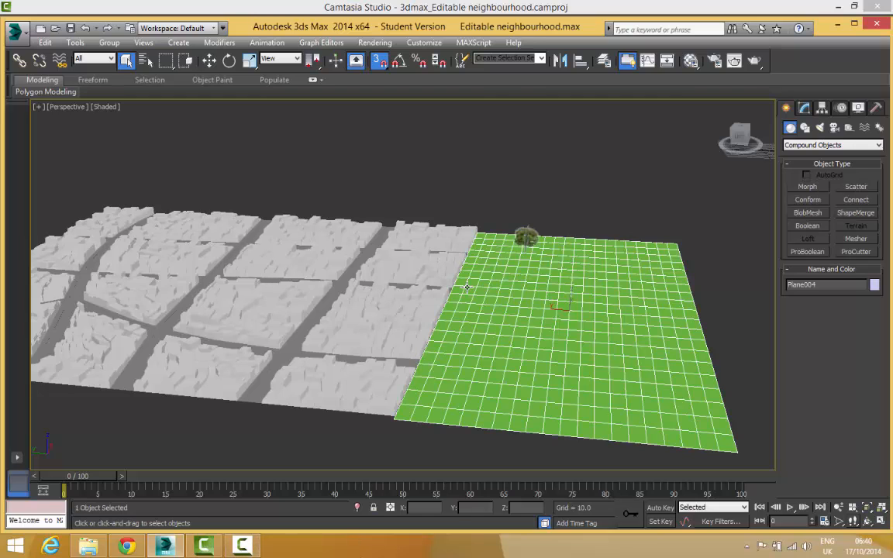
left_click(805, 109)
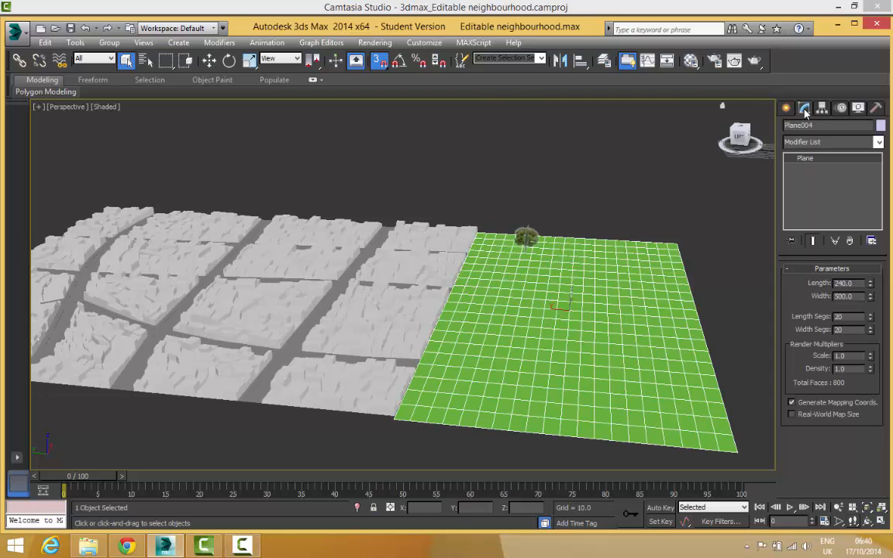
left_click(810, 143)
type("n")
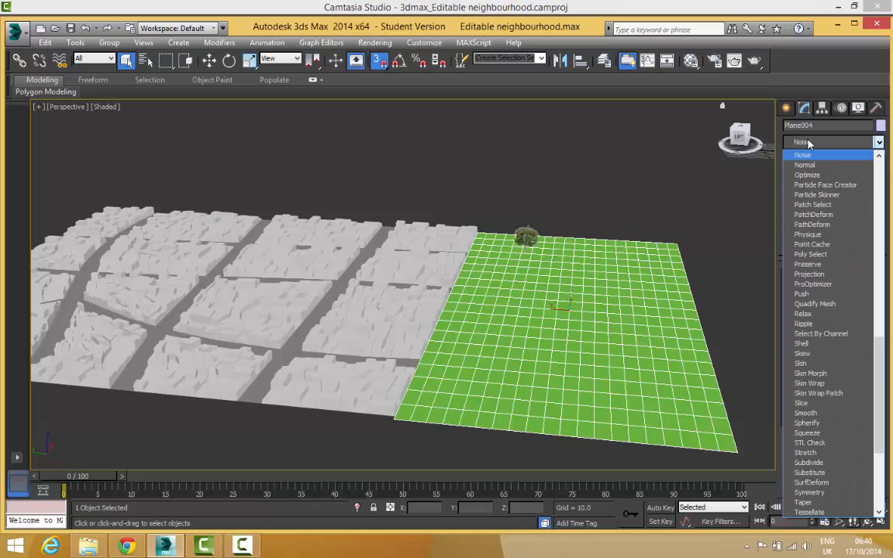
key("Home")
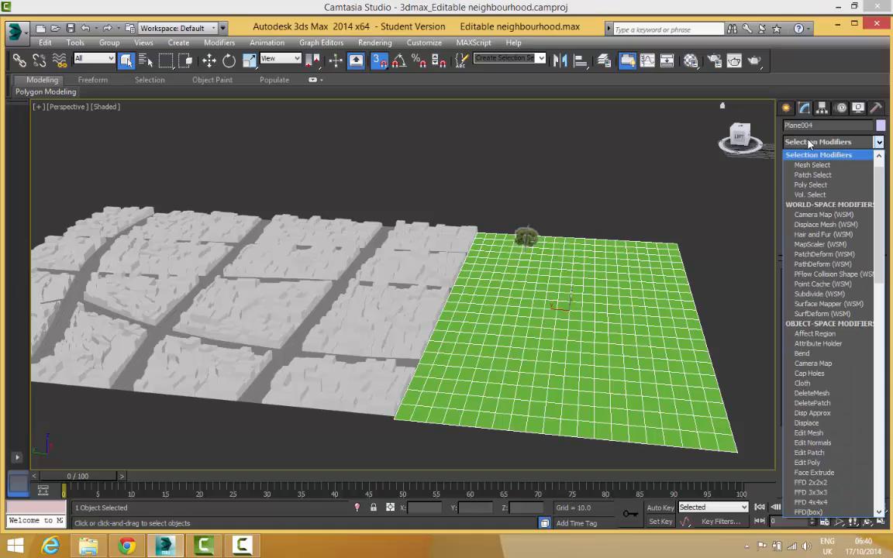
key("n")
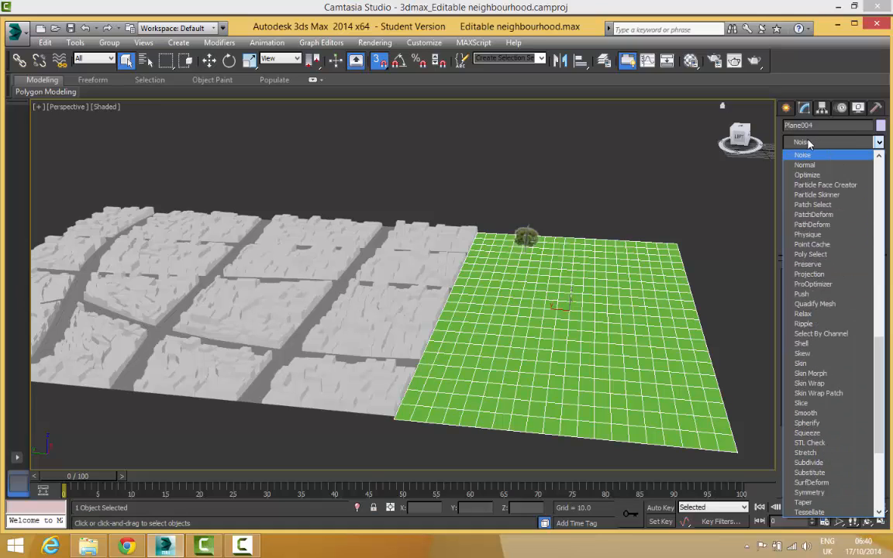
key("Return")
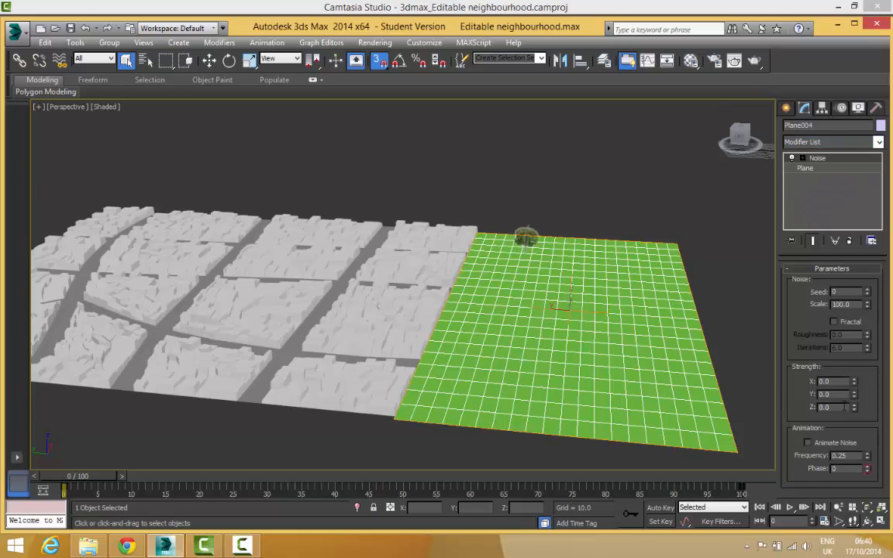
Set the Noise strength in Z to 21 to make the ground plane undulate, and deselect the plane
double_click(845, 407)
type("21")
key("Return")
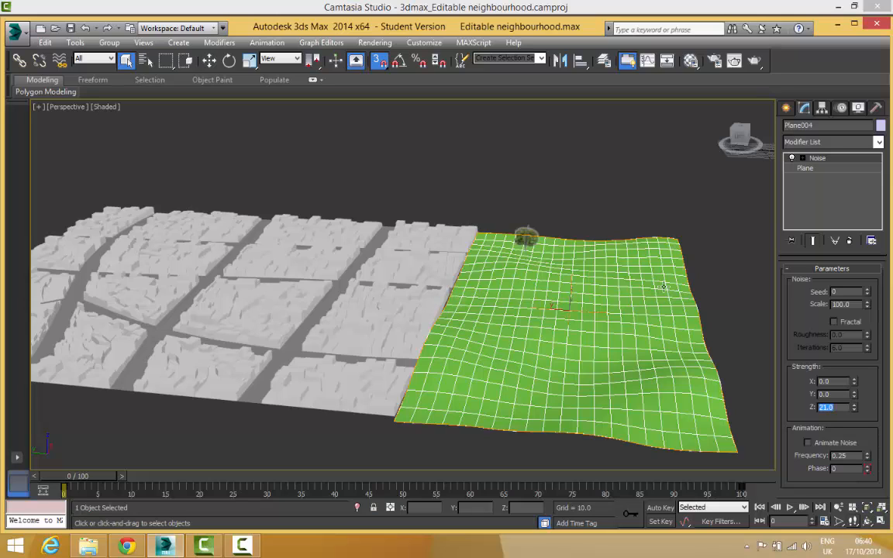
left_click(708, 259)
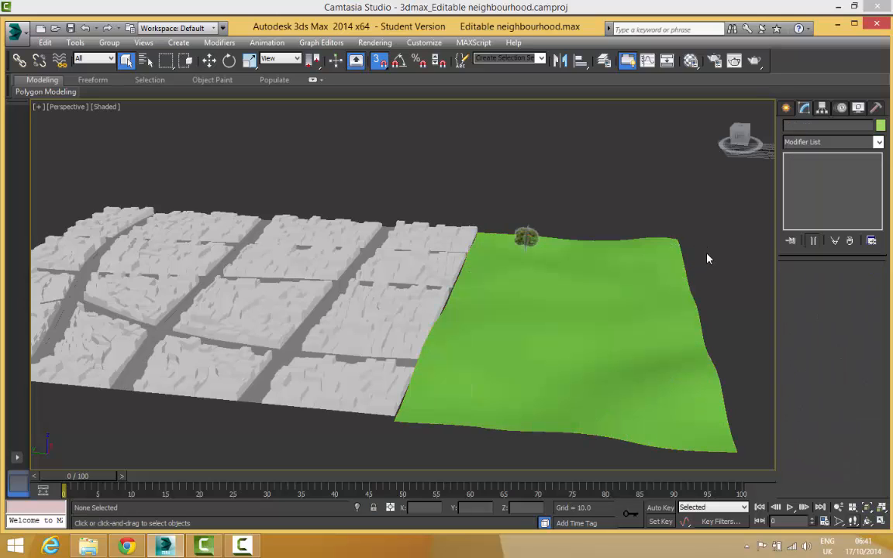
Create a Scatter compound object from the tree, using the wavy green ground plane as the instanced distribution object
left_click(786, 109)
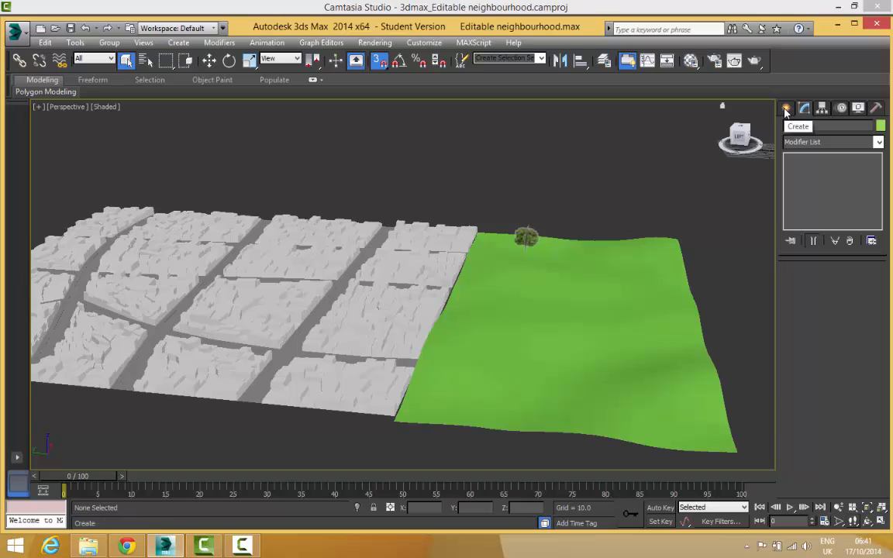
left_click(832, 145)
left_click(818, 155)
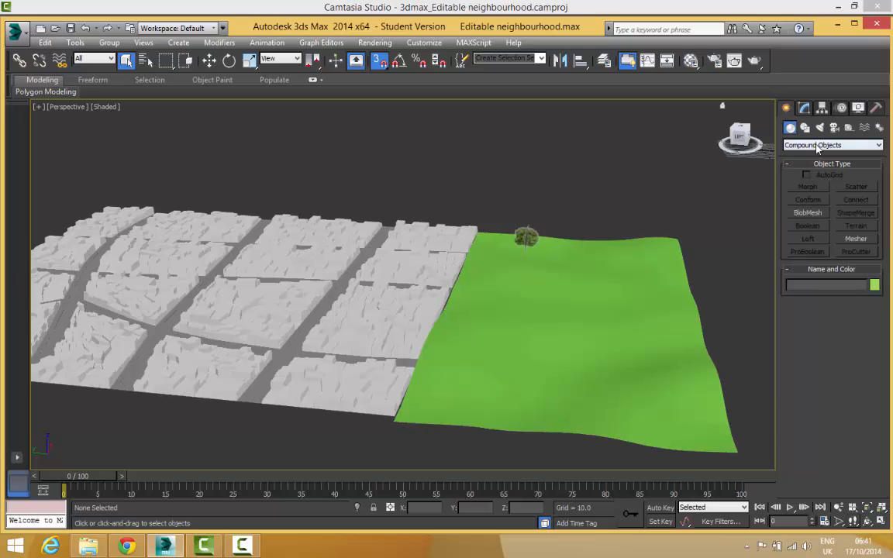
left_click(521, 237)
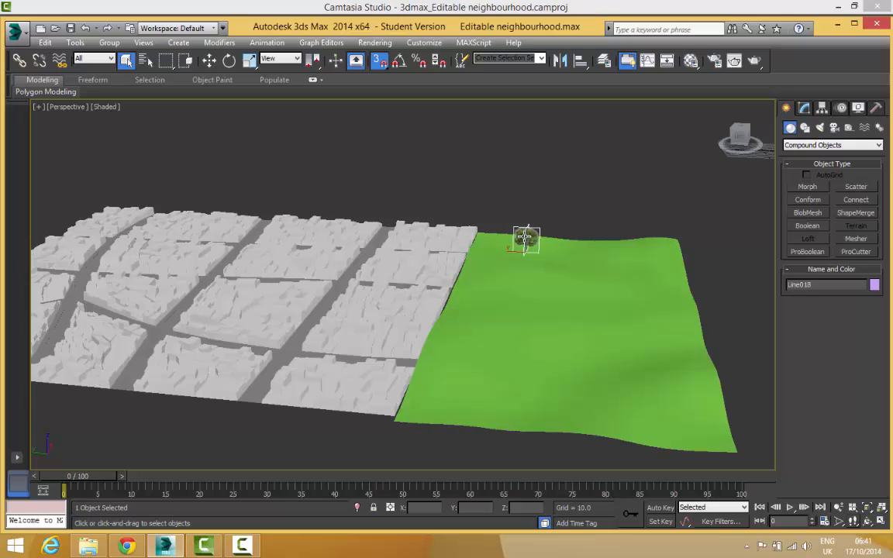
left_click(862, 187)
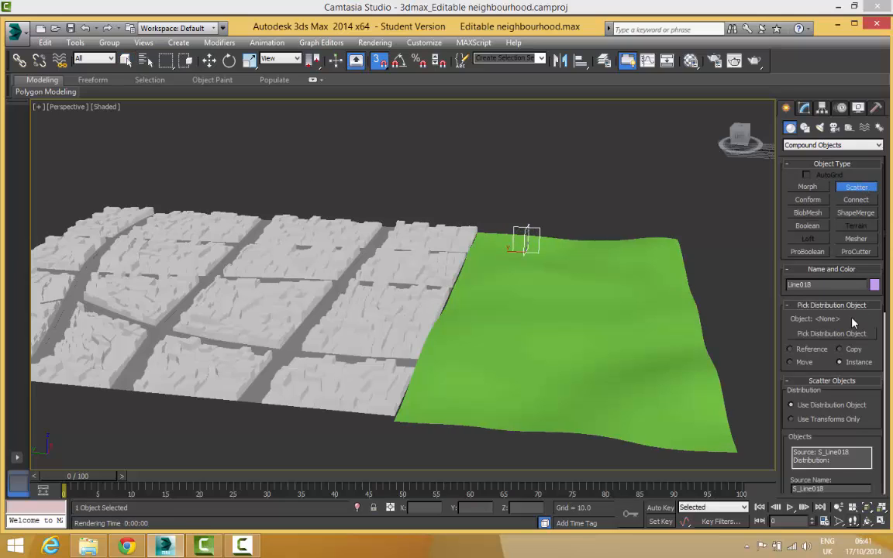
left_click(809, 336)
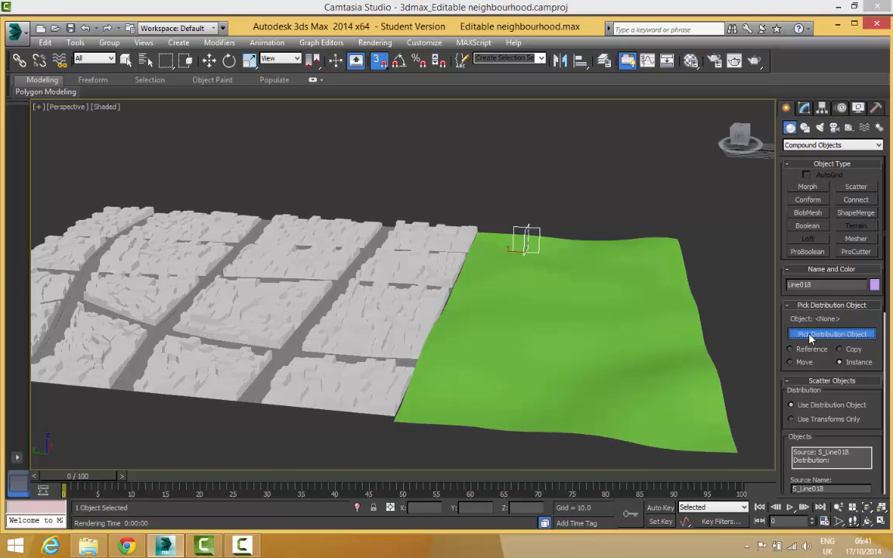
left_click(594, 341)
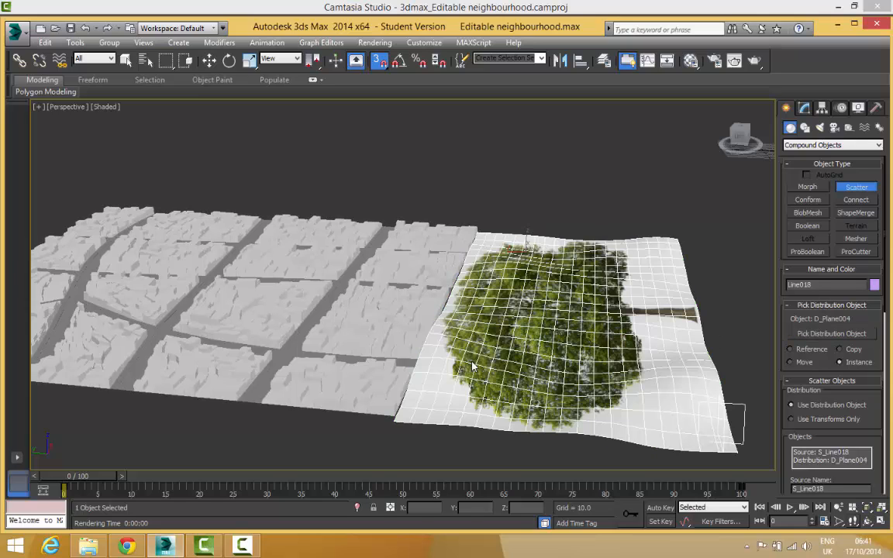
Hide the scatter's distribution object so that only the original green ground is displayed beneath the tree
scroll(866, 280, "down", 5)
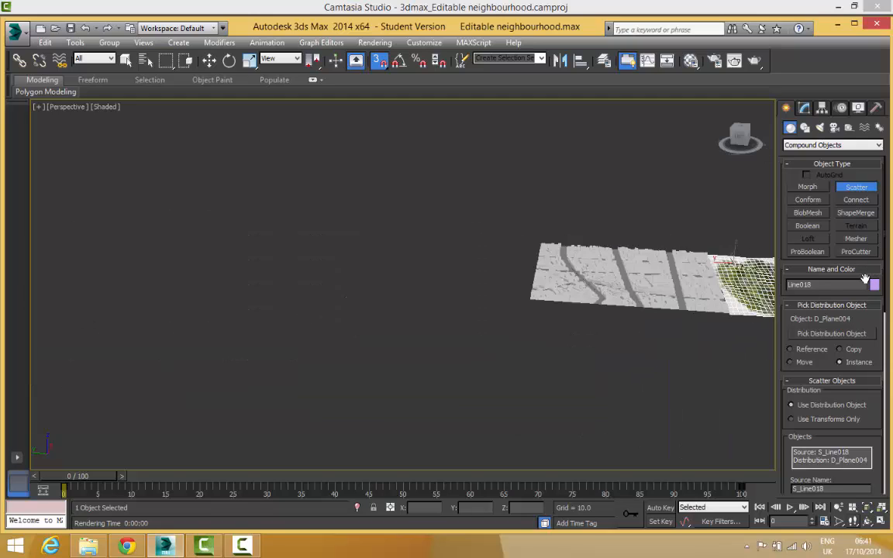
key("z")
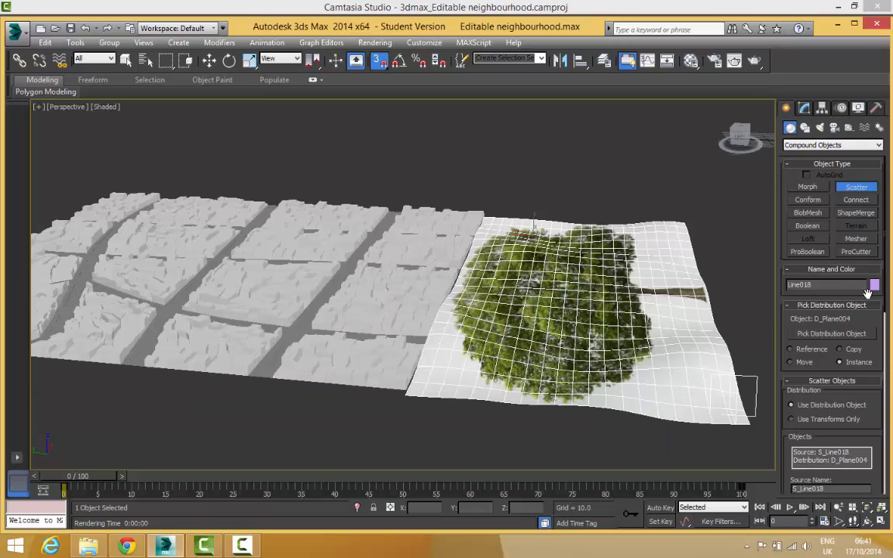
scroll(874, 322, "down", 8)
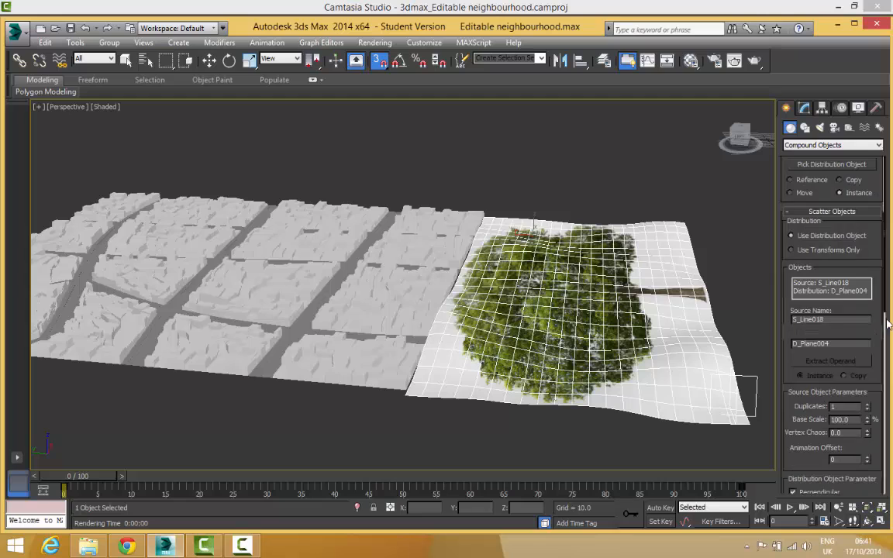
scroll(872, 339, "down", 2)
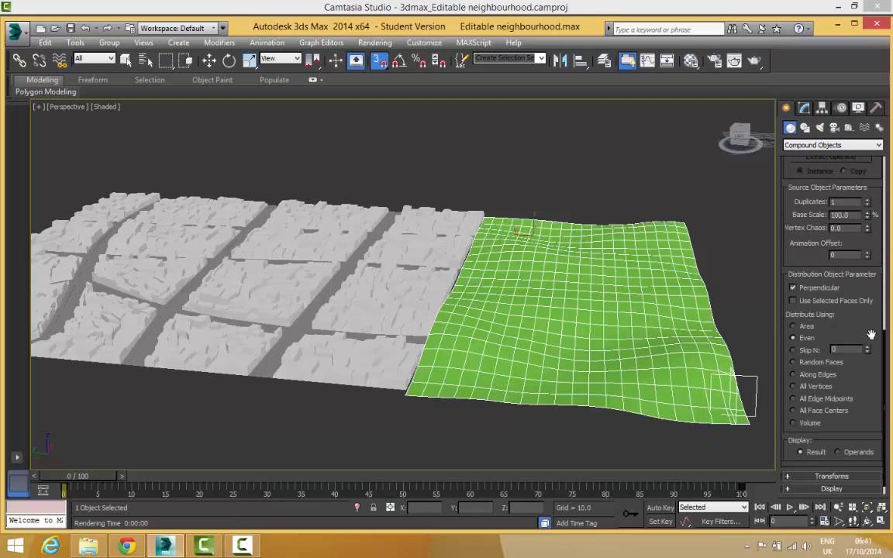
scroll(872, 334, "down", 1)
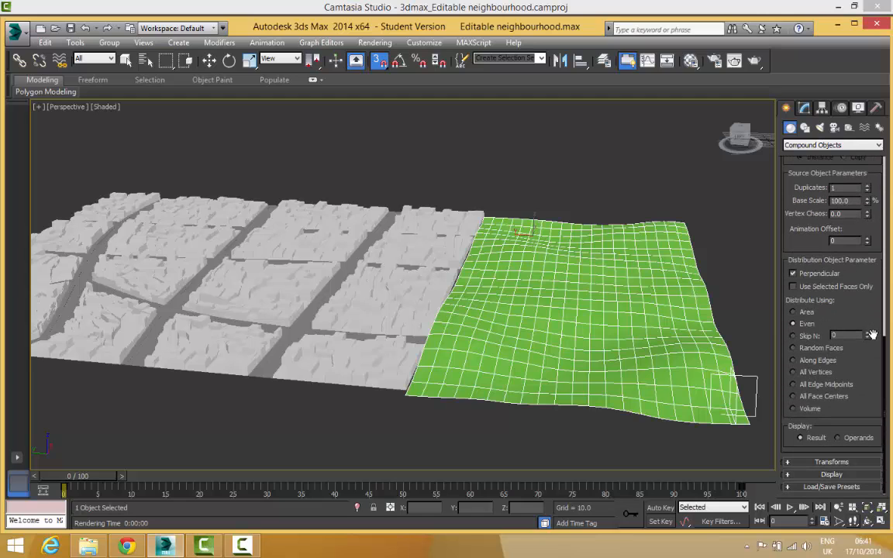
left_click(791, 476)
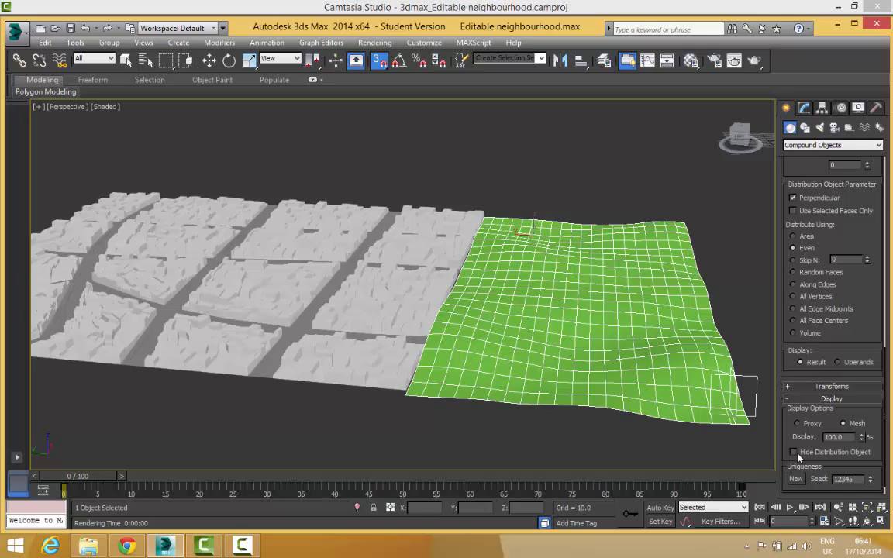
left_click(793, 452)
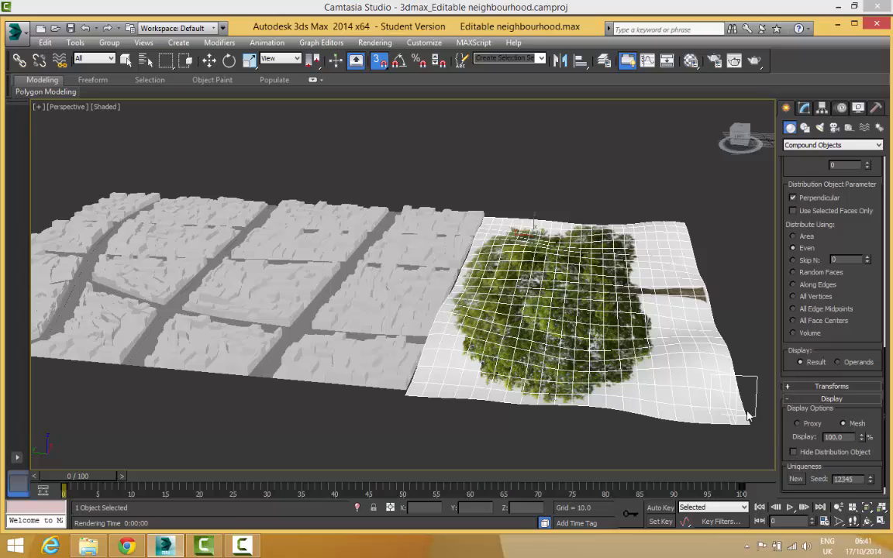
left_click(793, 452)
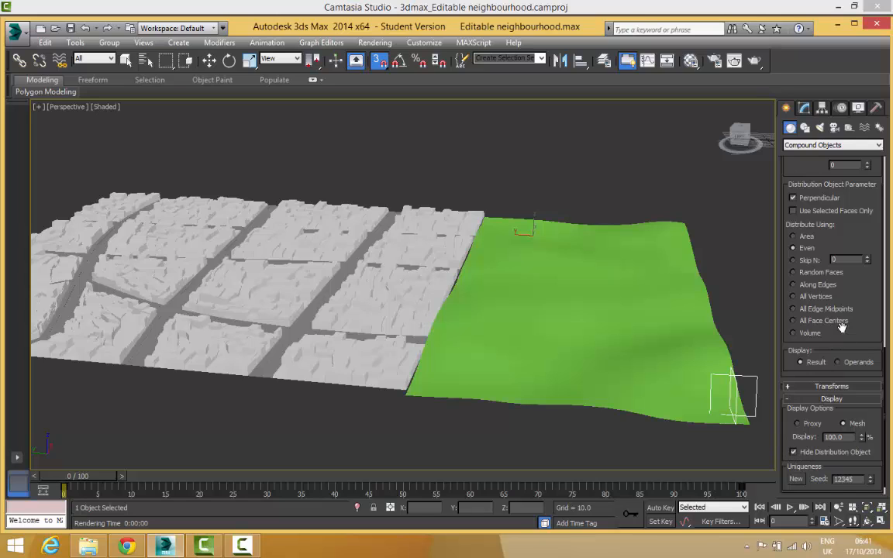
Turn off perpendicular placement for the scattered trees and raise the number of duplicates to 57
scroll(802, 356, "up", 5)
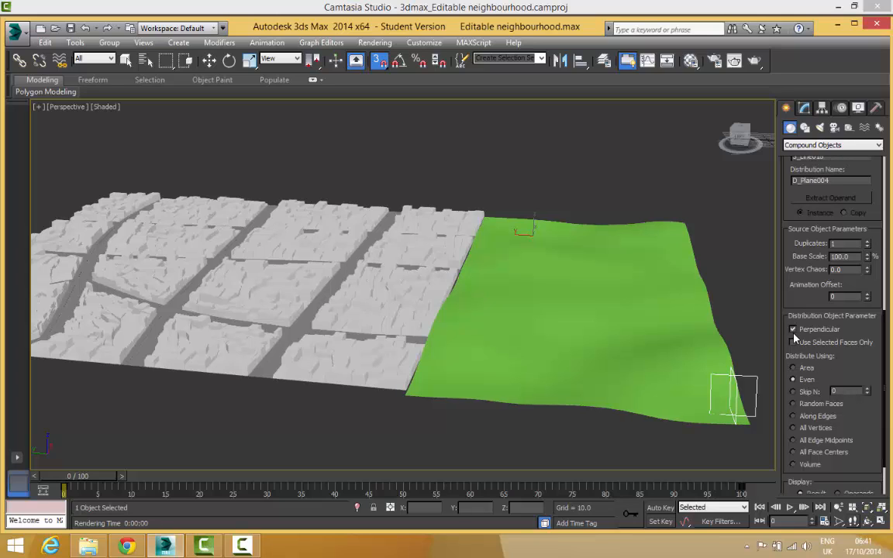
left_click(793, 330)
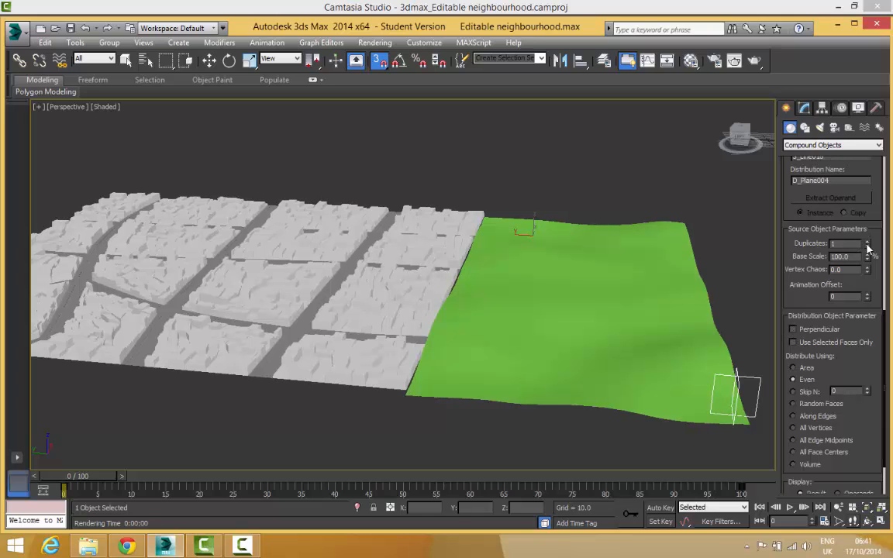
left_click_drag(869, 247, 865, 209)
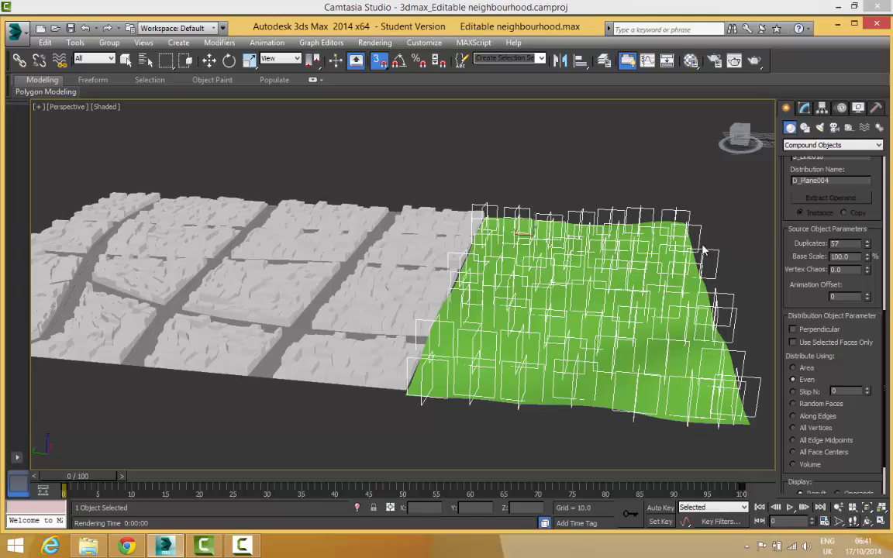
Render the perspective view of the neighbourhood with the scattered trees
left_click(376, 43)
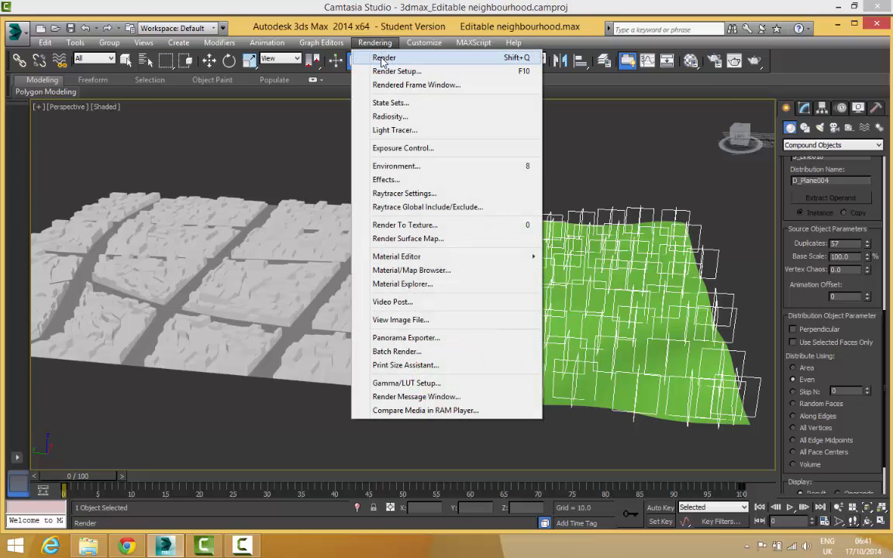
left_click(383, 58)
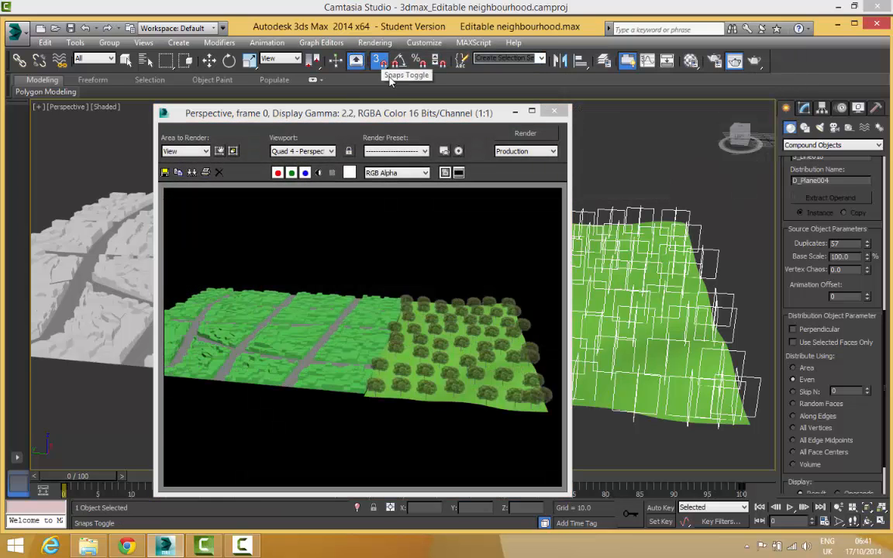